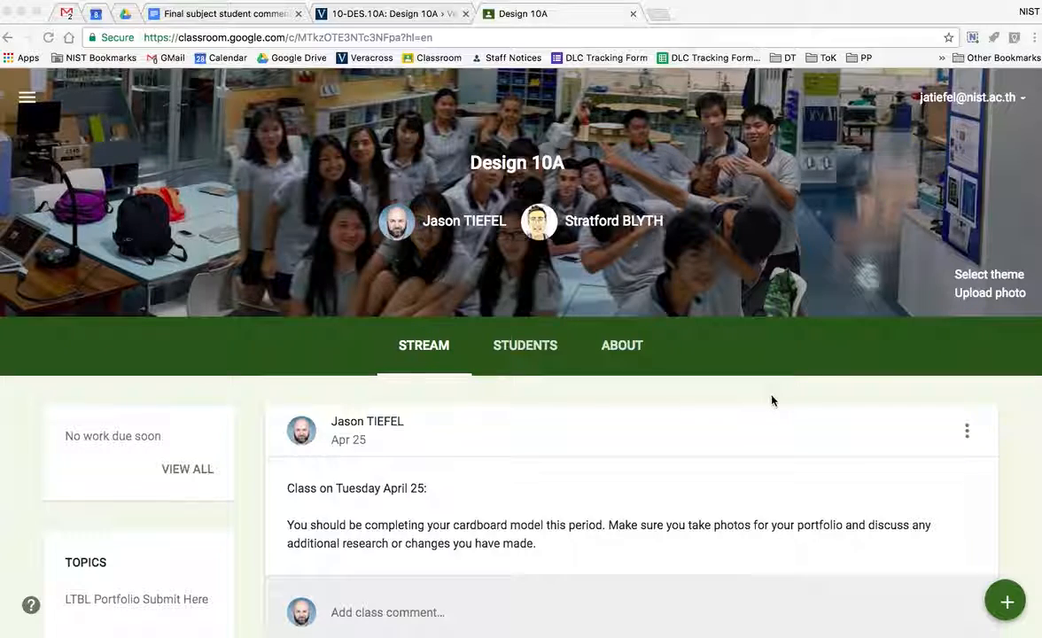
# Step: Create a new assignment for Design 10A titled "Final Report Comments", leaving the instructions blank
pyautogui.click(1007, 603)
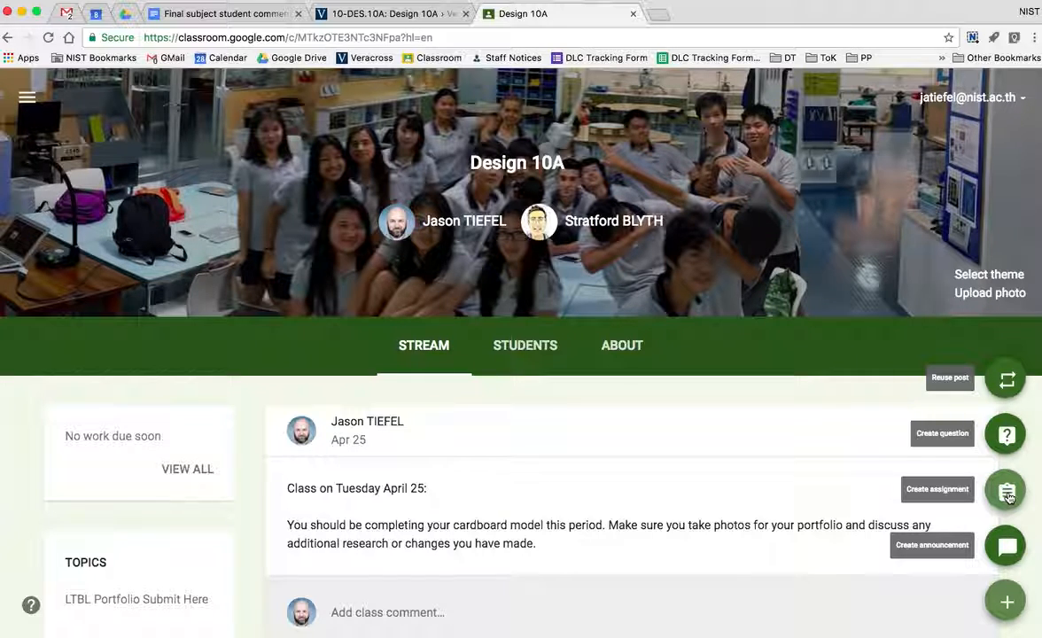
pyautogui.click(1007, 494)
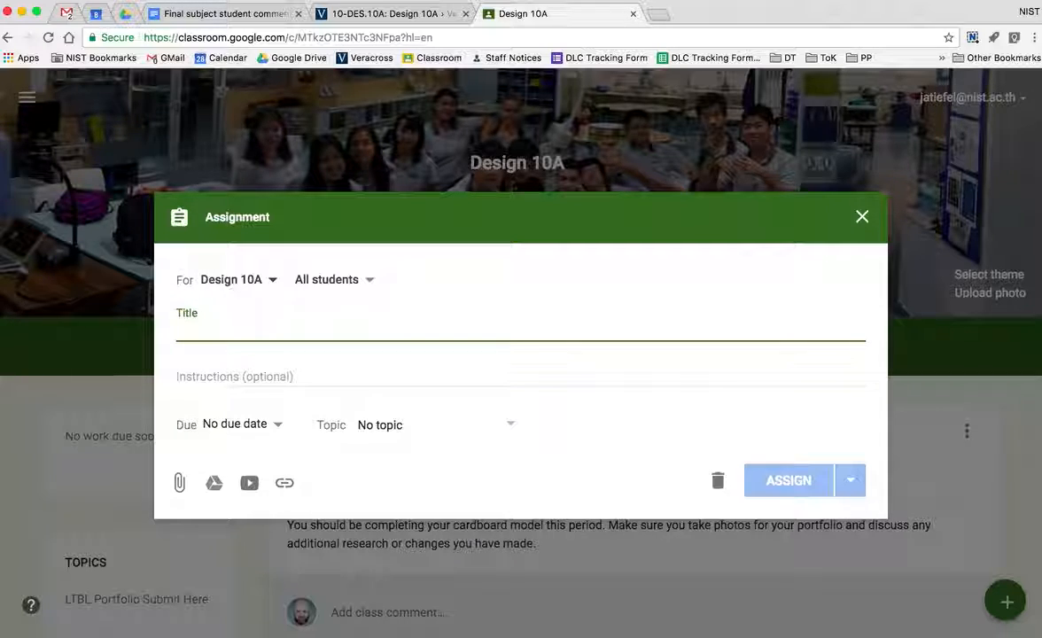
pyautogui.write('Final Report Commentt')
pyautogui.press('BackSpace')
pyautogui.write('s')
pyautogui.click(257, 379)
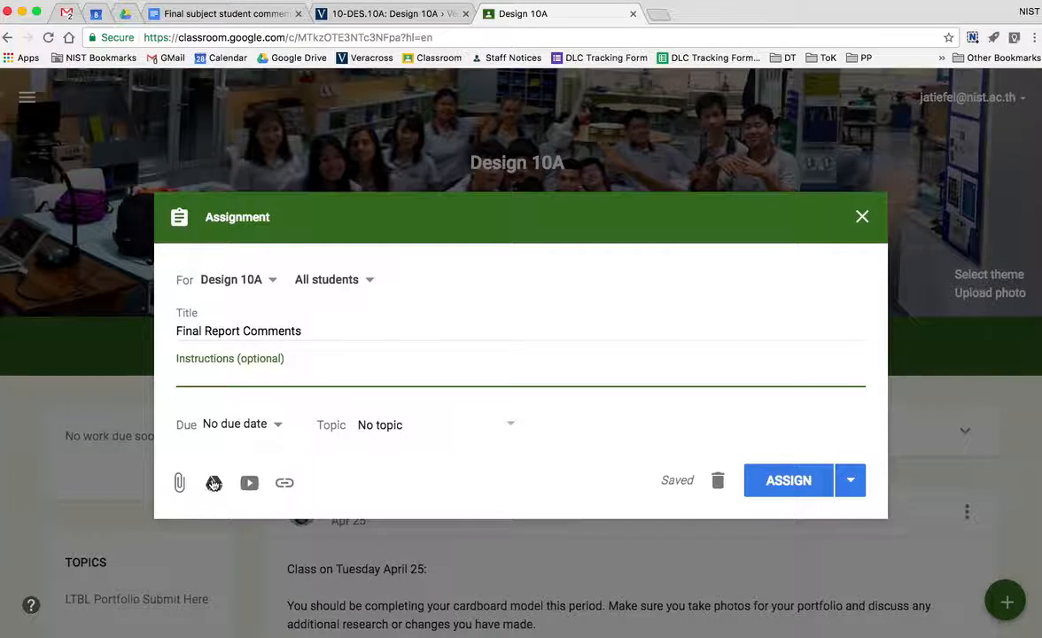
# Step: Search Google Drive for "final subject student" and attach the document "Final subject student comment collection assignment" to the assignment
pyautogui.click(213, 485)
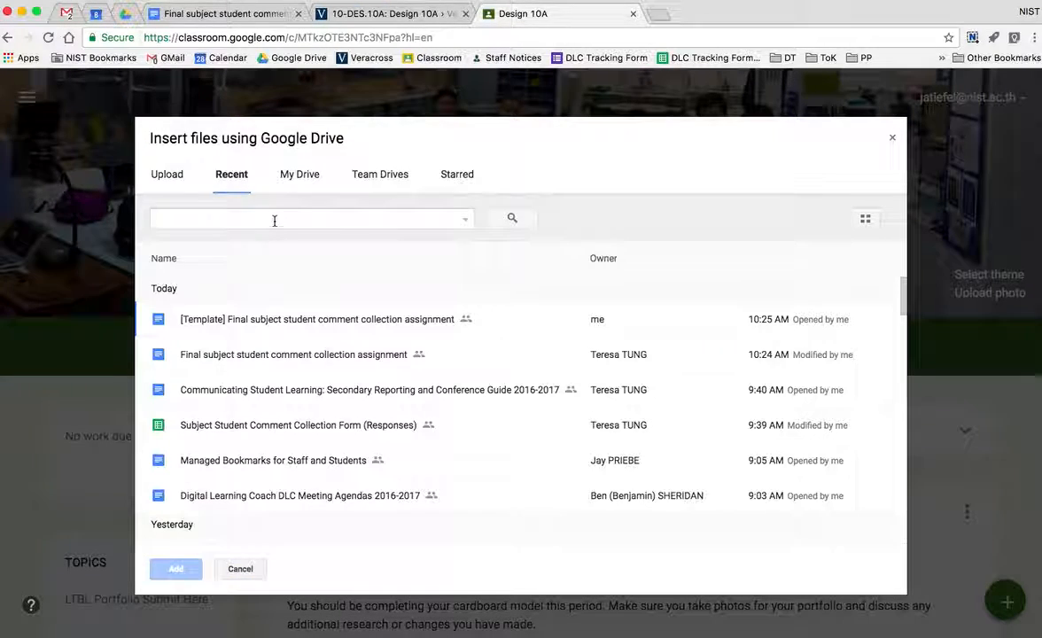
pyautogui.click(229, 216)
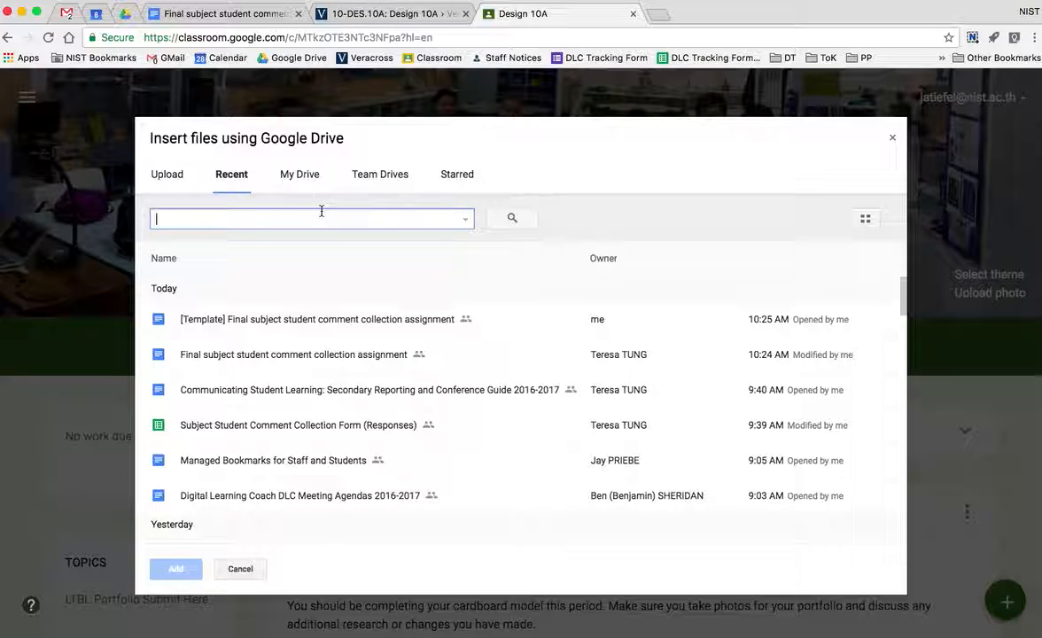
pyautogui.write('fin')
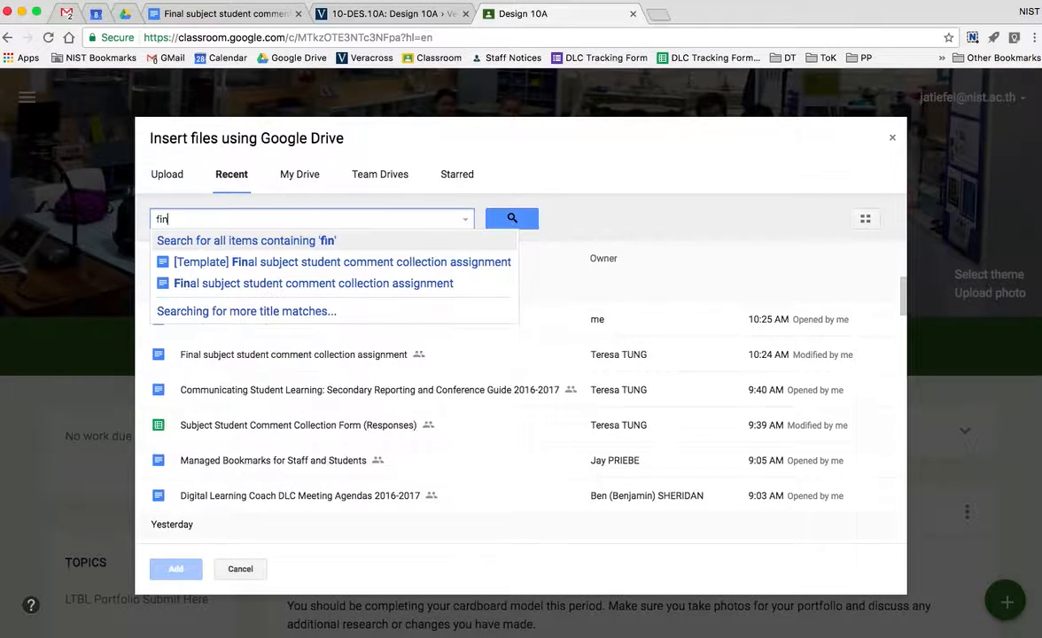
pyautogui.write('al sub')
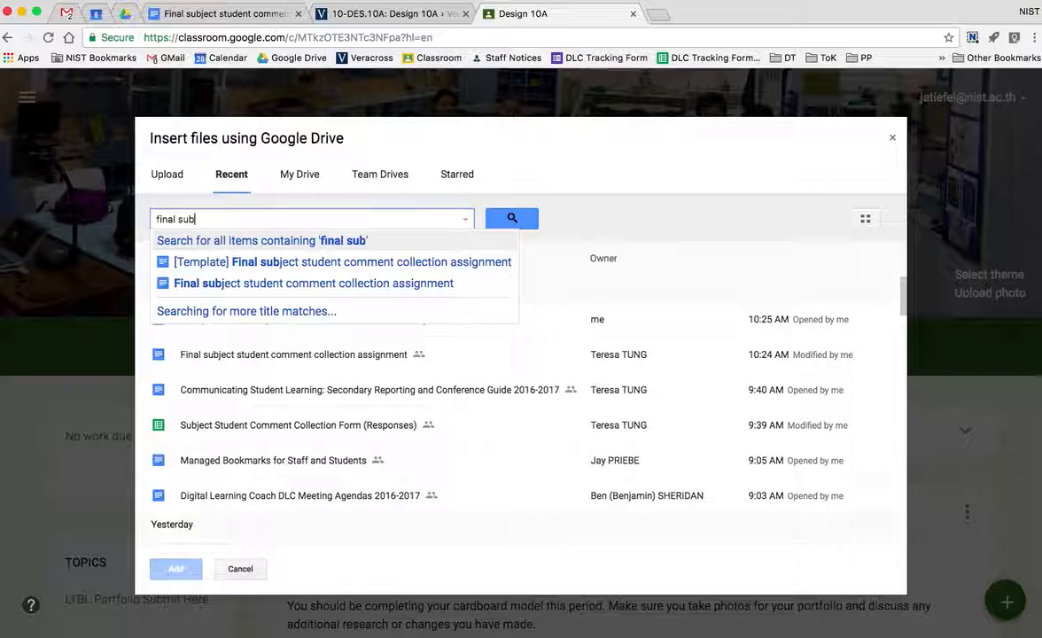
pyautogui.write('ject student')
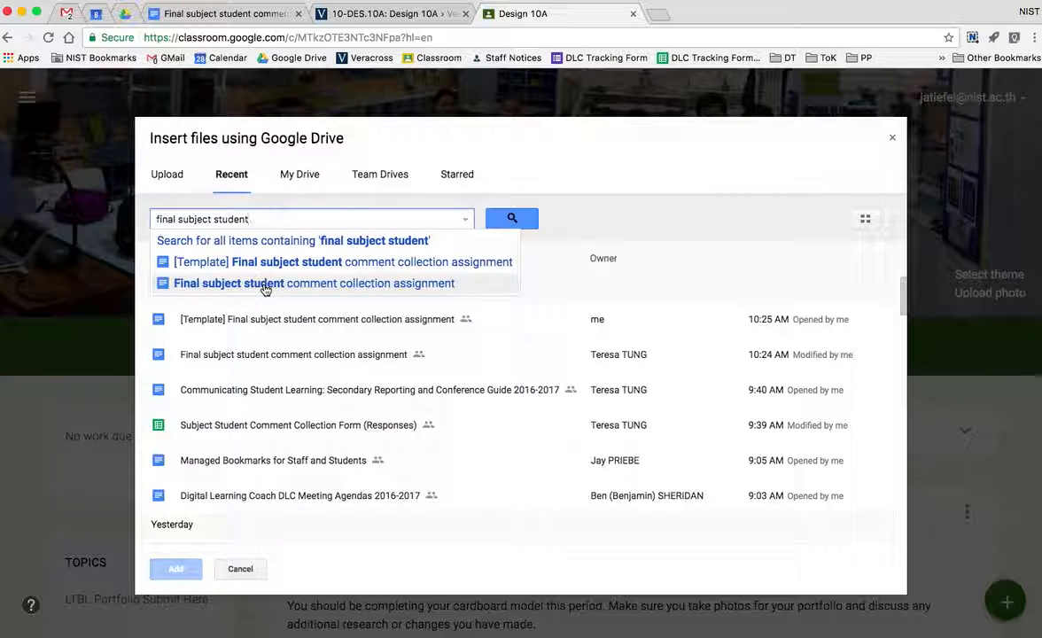
pyautogui.press('Return')
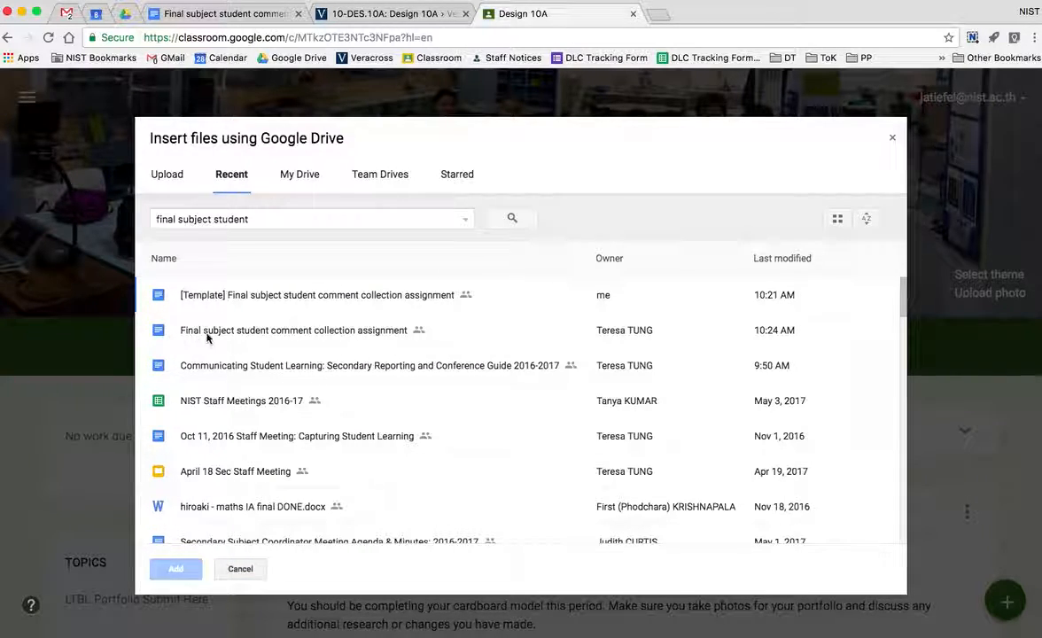
pyautogui.click(292, 335)
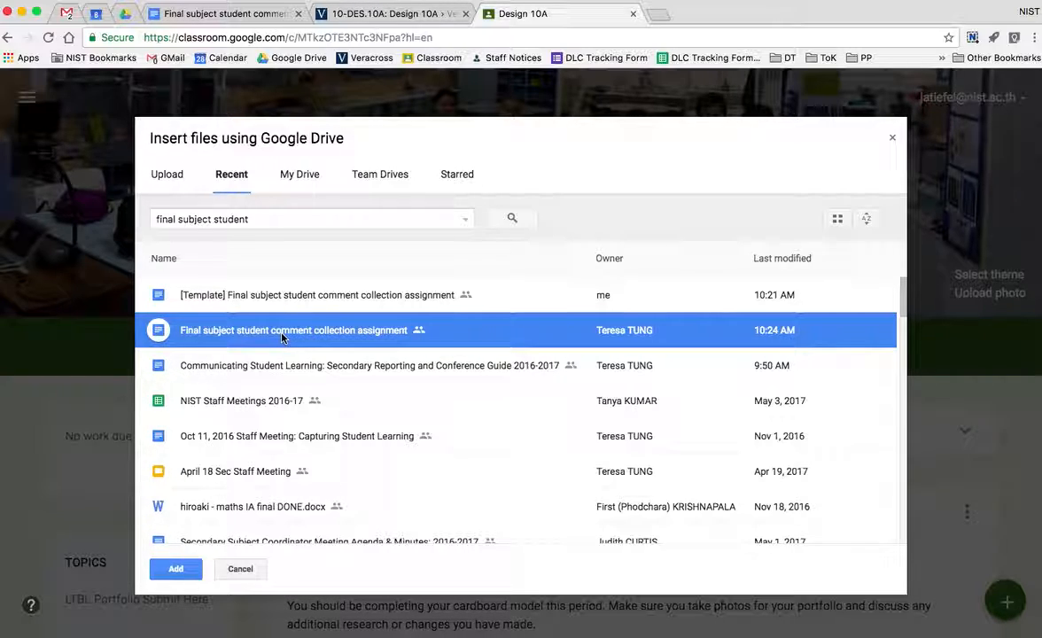
pyautogui.click(176, 568)
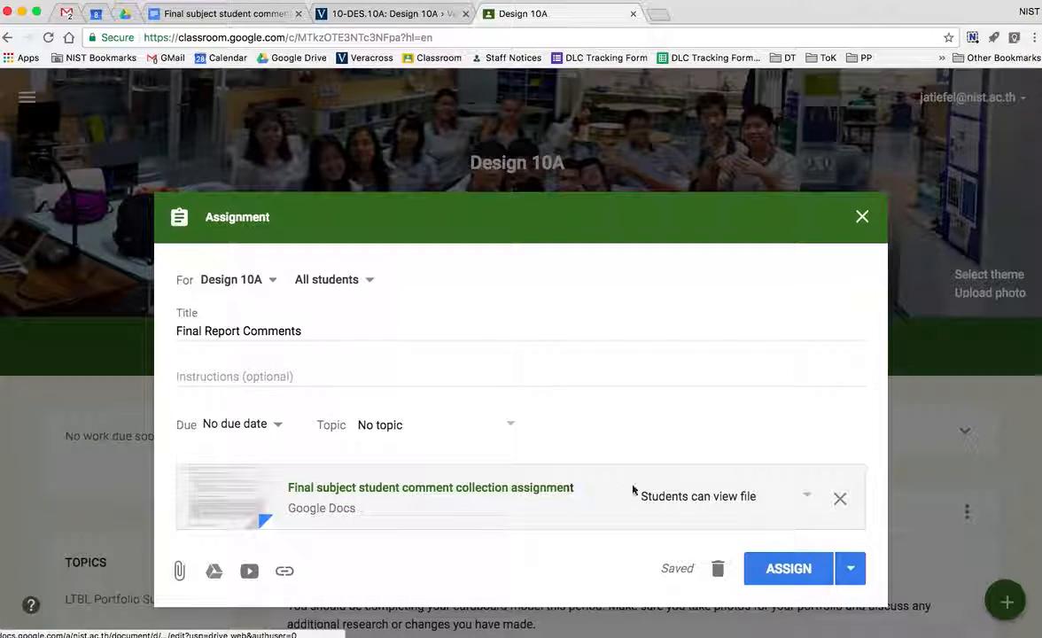
# Step: Set the attached document to "Make a copy for each student" and assign the work to the class
pyautogui.click(808, 498)
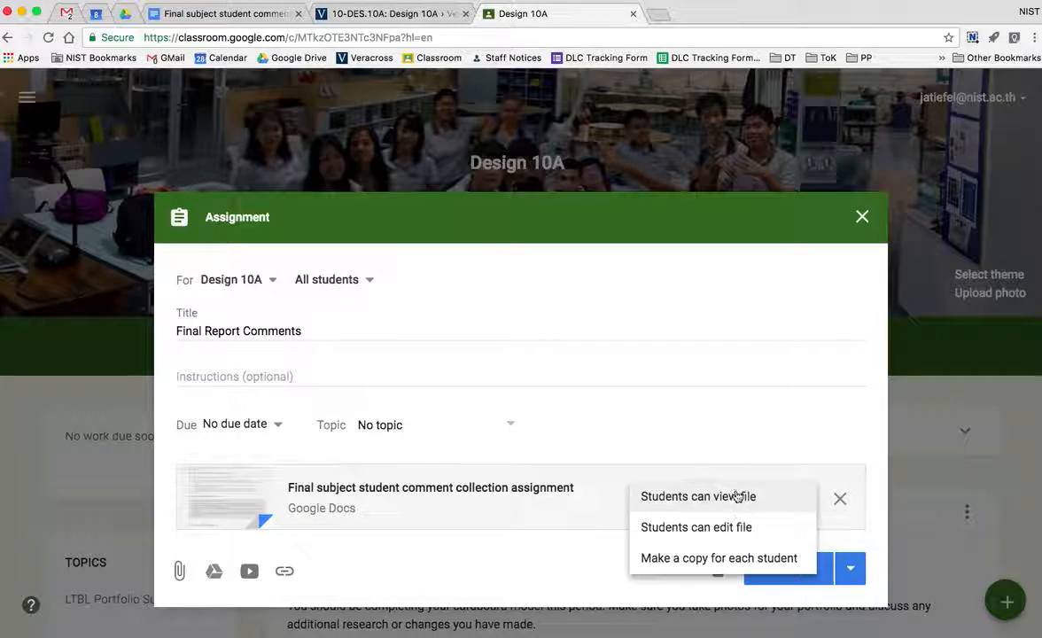
pyautogui.click(692, 560)
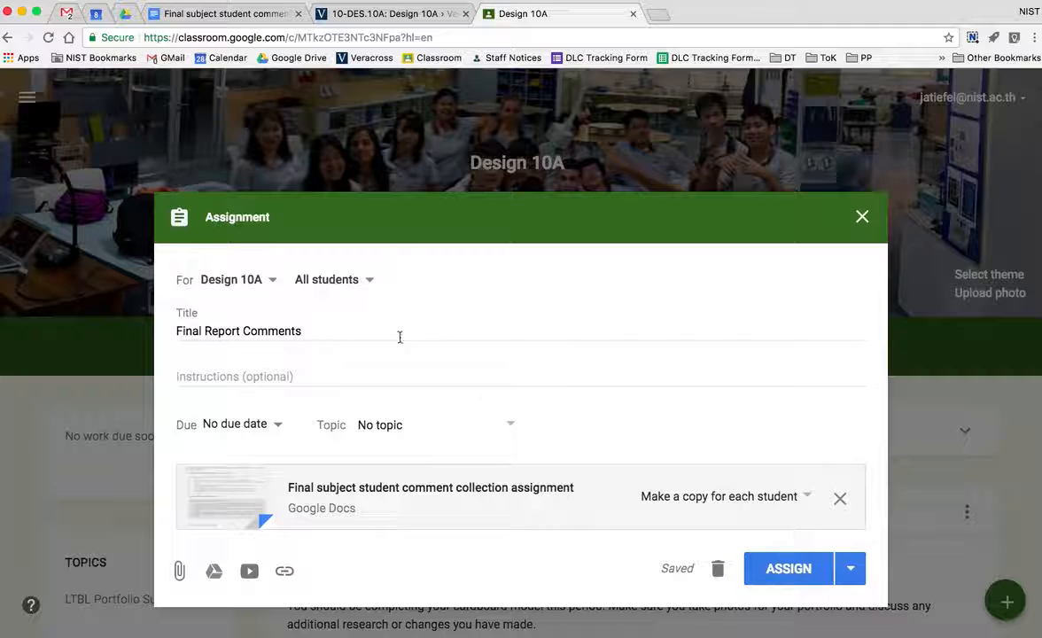
pyautogui.click(788, 568)
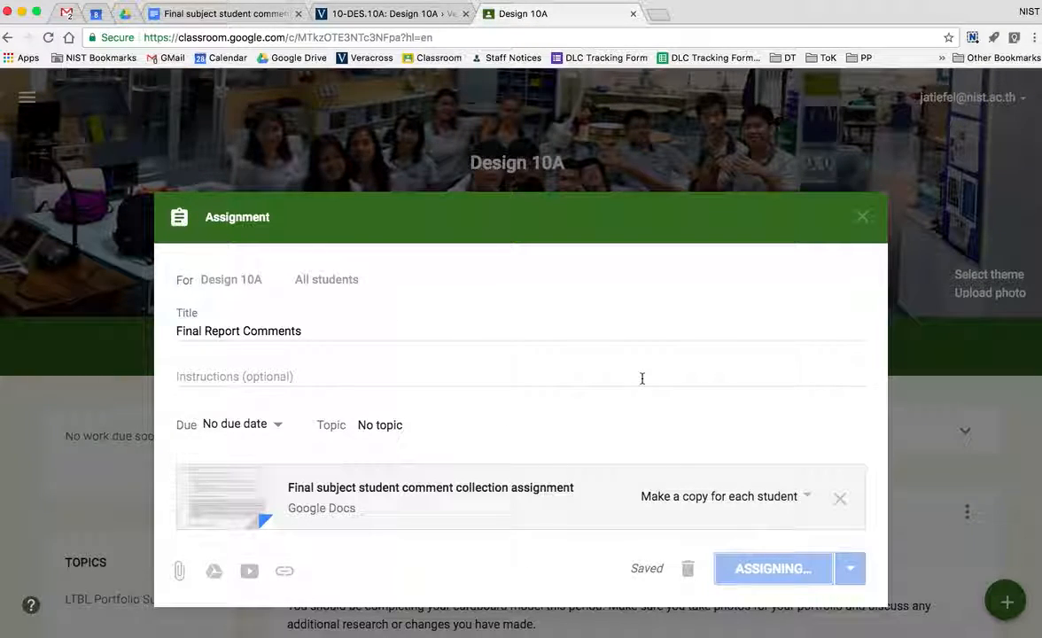
# Step: Open the student work for Final Report Comments and go to the final comment section in the first student's document copy
pyautogui.scroll(-3, 681, 431)
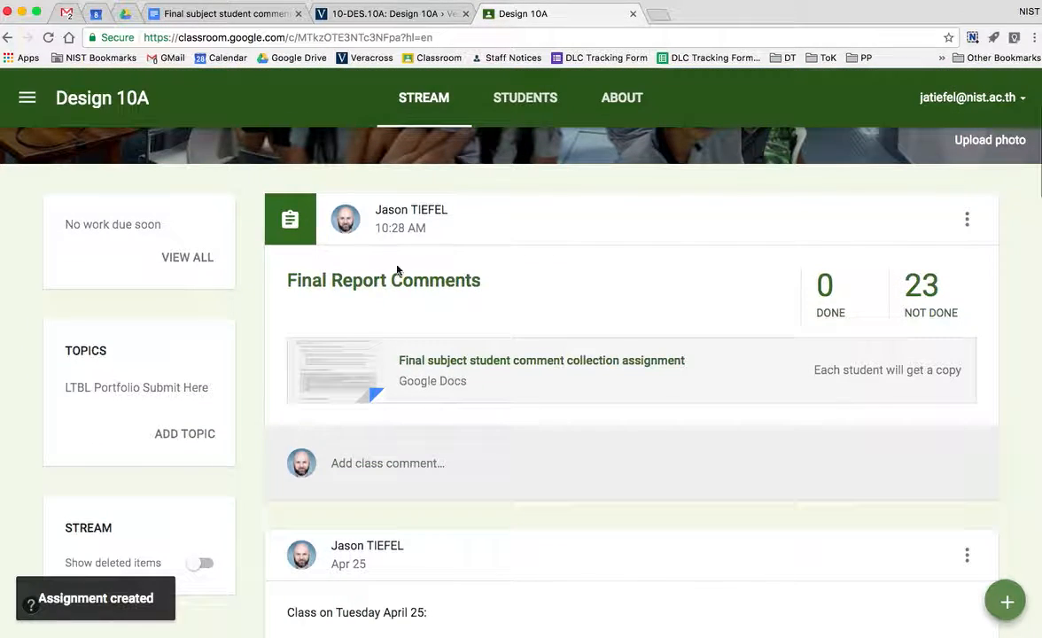
pyautogui.click(831, 304)
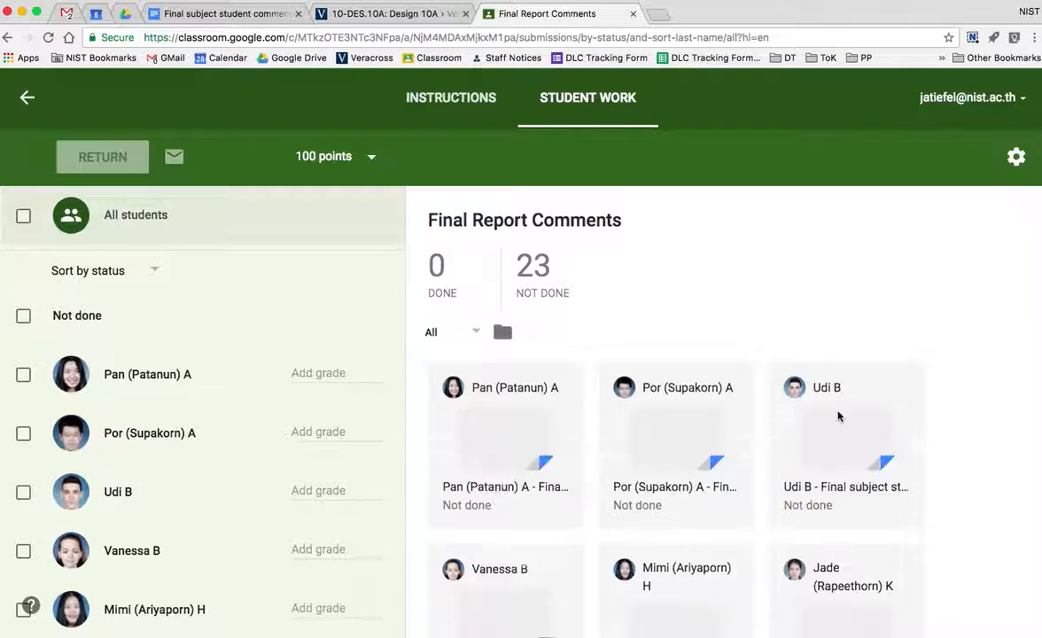
pyautogui.scroll(-2, 588, 310)
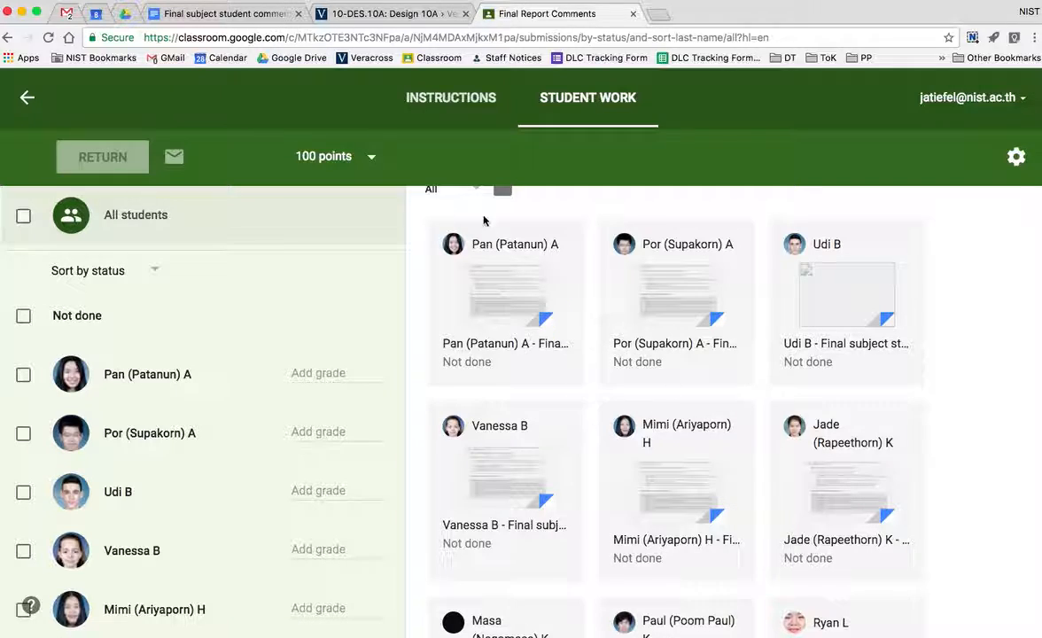
pyautogui.click(497, 291)
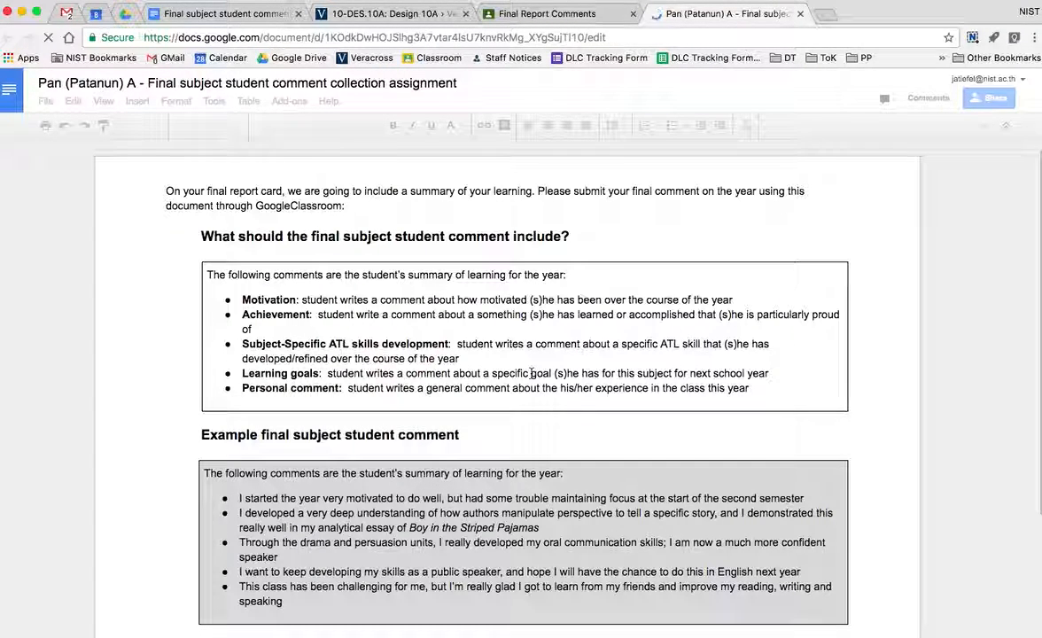
pyautogui.scroll(-2, 398, 307)
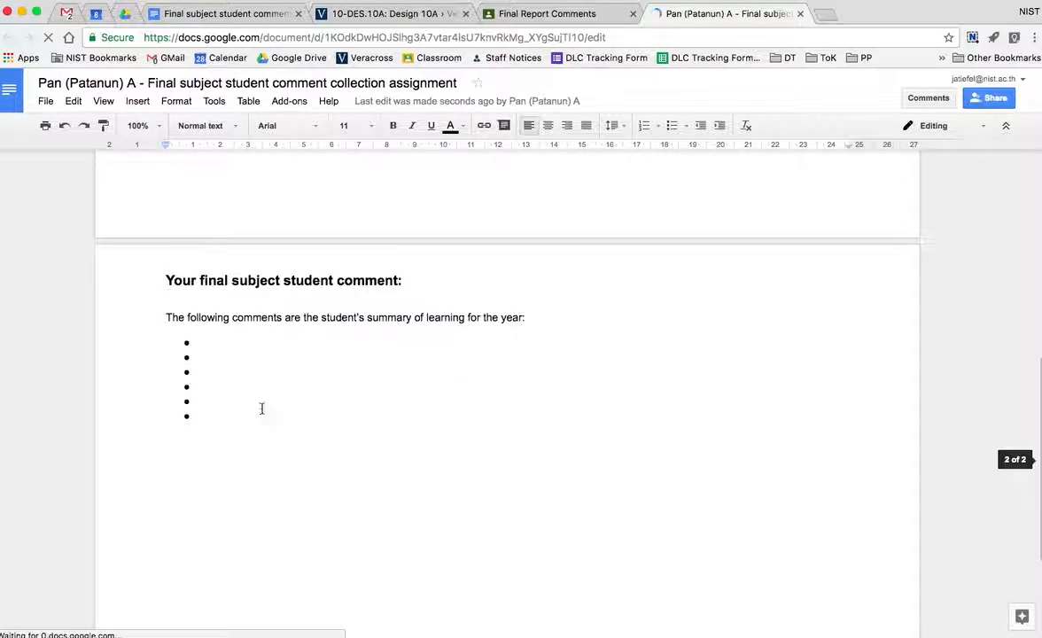
# Step: Copy the summary-of-learning sentence and its bullets from the student's document and paste them below the teacher's S2-SEC comments in Veracross
pyautogui.moveTo(202, 417); pyautogui.dragTo(149, 317)
pyautogui.moveTo(217, 418); pyautogui.dragTo(144, 343)
pyautogui.moveTo(219, 428); pyautogui.dragTo(221, 330)
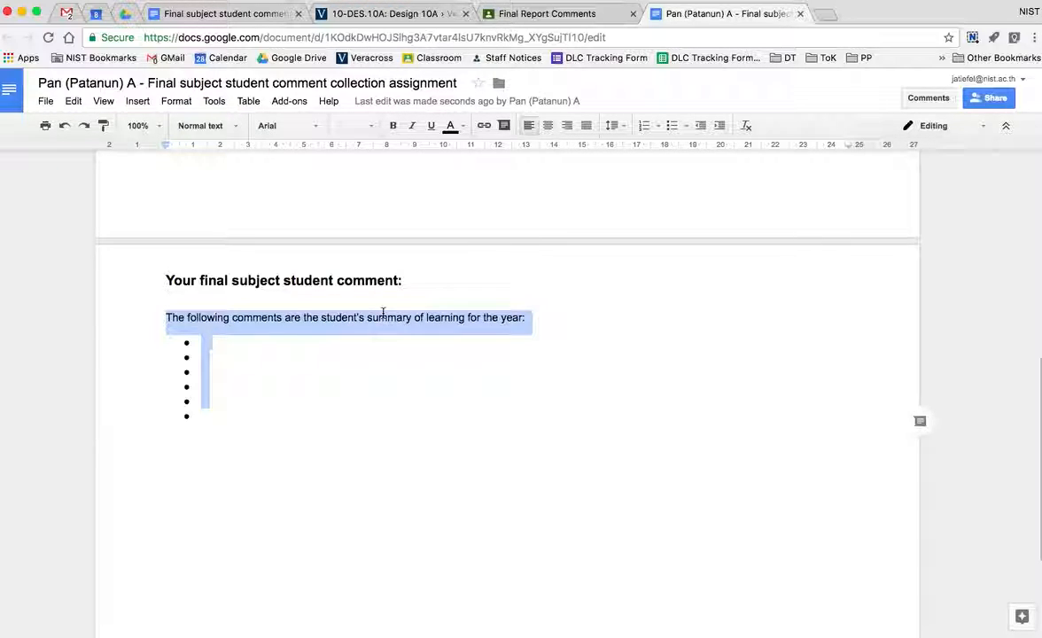
pyautogui.click(391, 18)
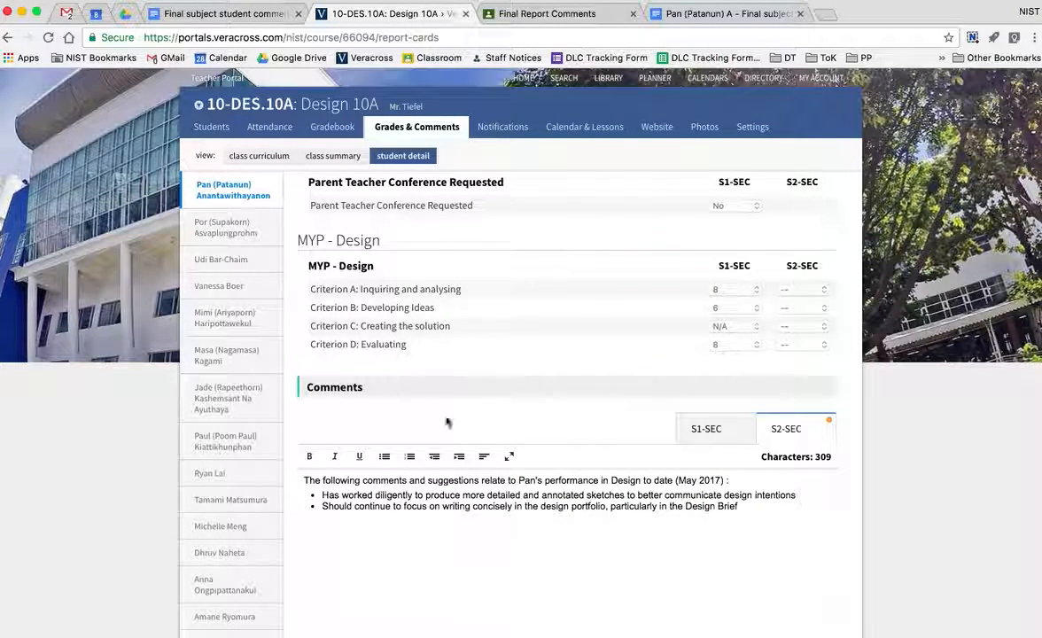
pyautogui.click(750, 521)
pyautogui.press('Return')
pyautogui.press('super+v')
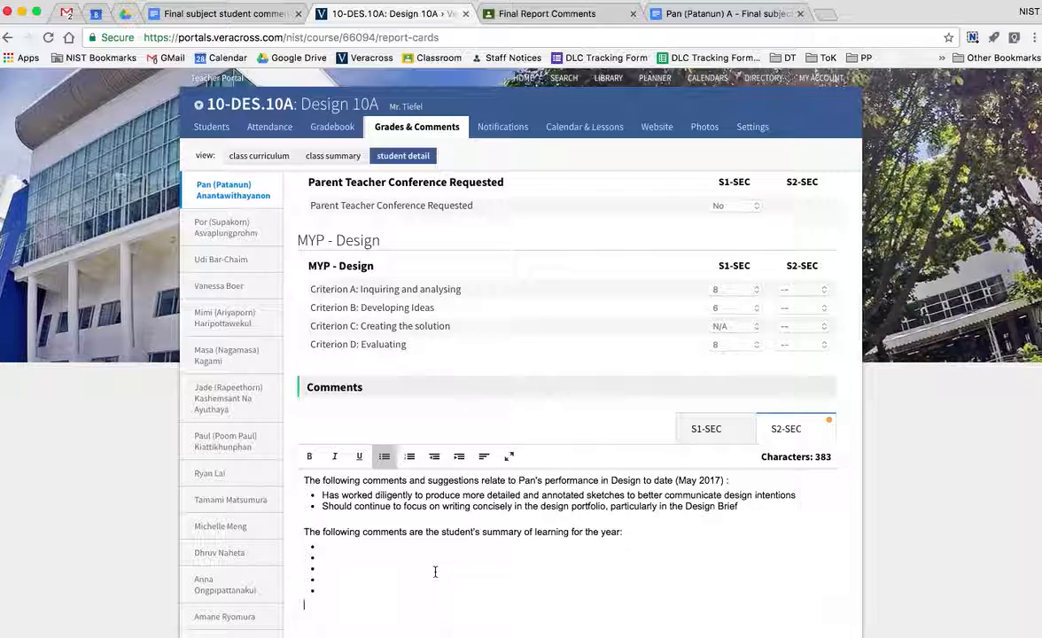
# Step: Switch back to the student work for Final Report Comments in Google Classroom
pyautogui.click(545, 13)
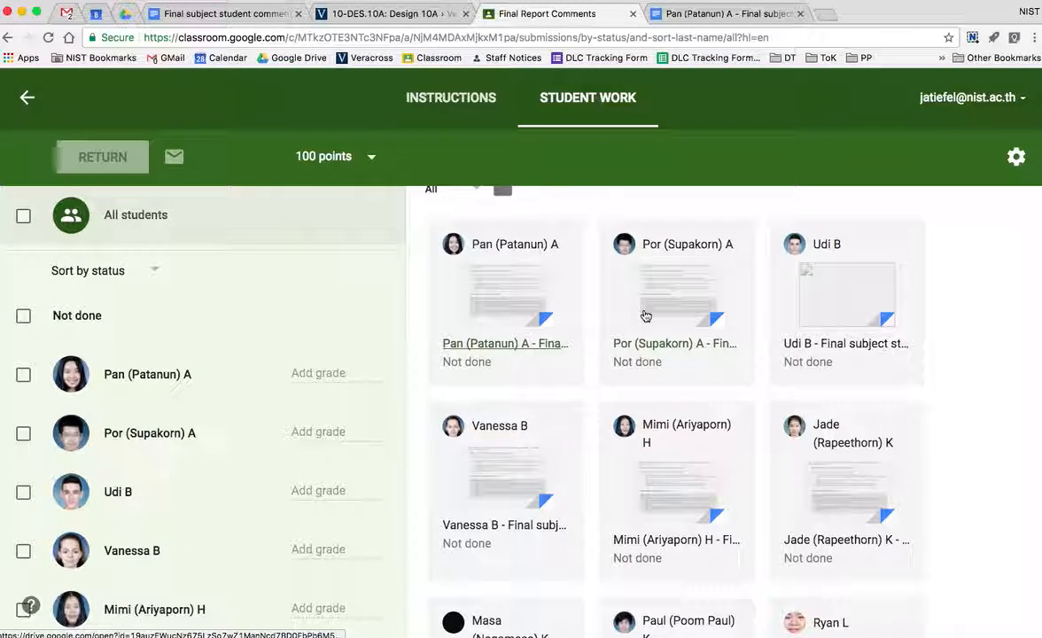